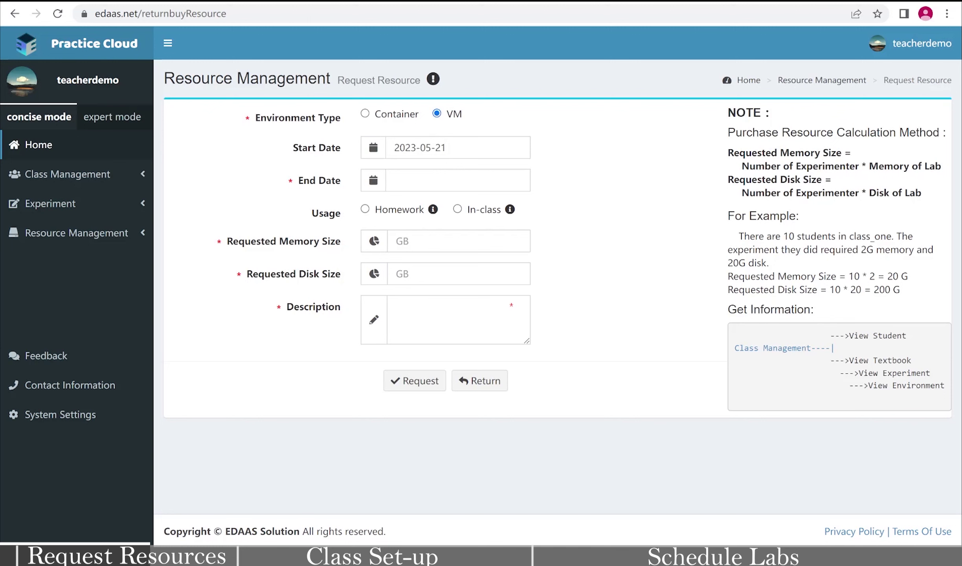
Set the VM resource request's end date to 2023-05-23 and its usage to in-class, repeating daily from 00:00:00 to 23:00:00.
left_click(449, 323)
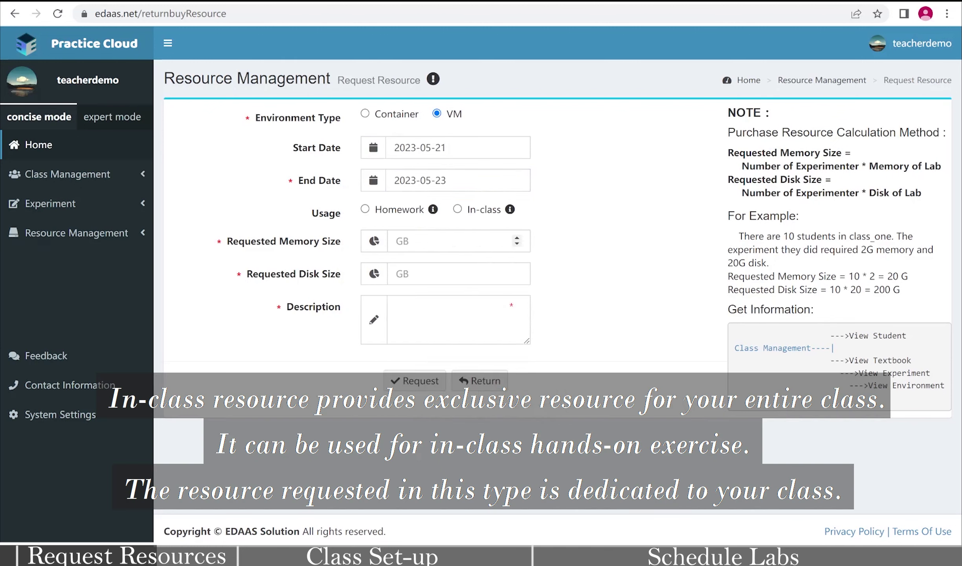
left_click(457, 210)
left_click(414, 273)
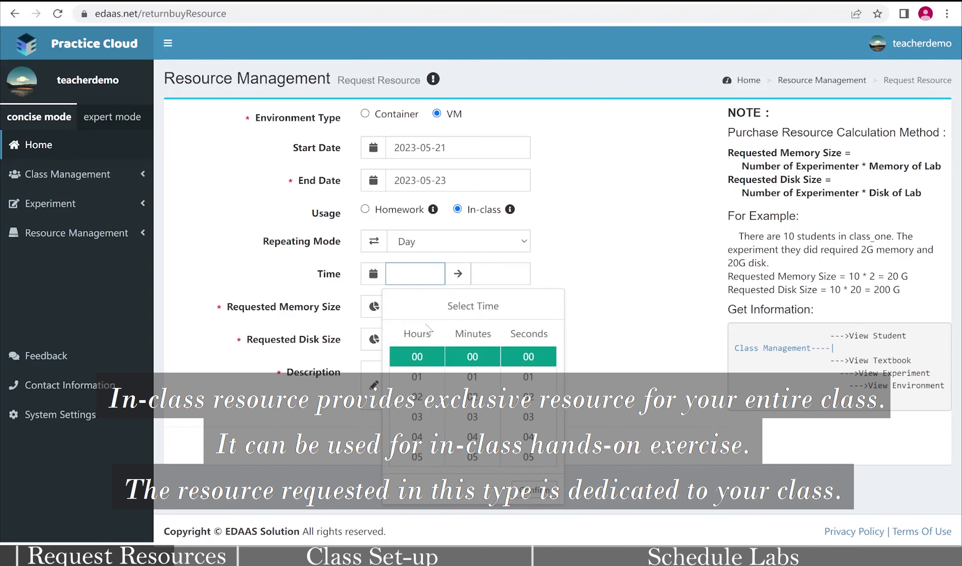
left_click(534, 490)
scroll(500, 393, "down", 6)
left_click(500, 456)
left_click(617, 492)
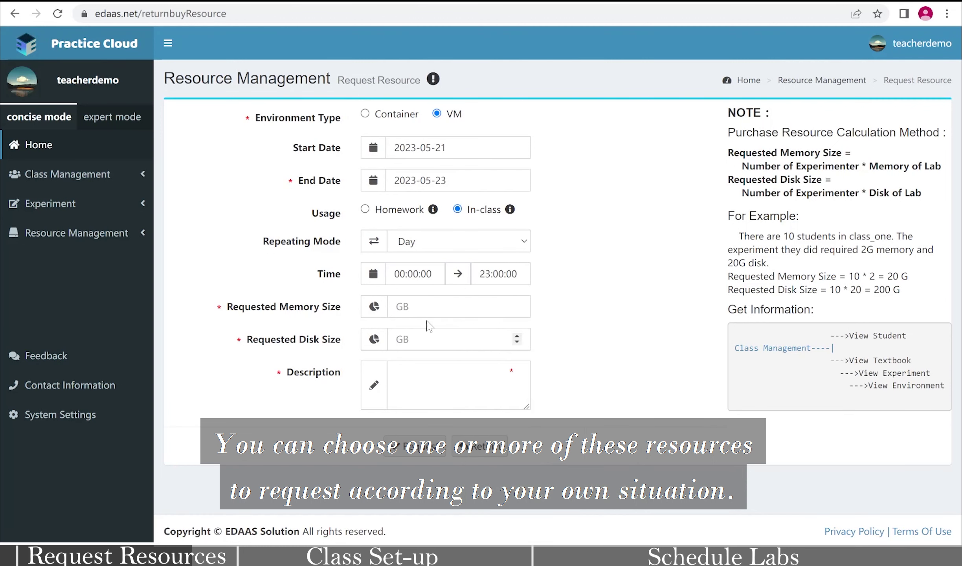
Request 2 GB of memory and 20 GB of disk with the description "vm", and submit the resource request.
left_click(511, 306)
type("2")
left_click(511, 338)
left_click(396, 372)
type("vm")
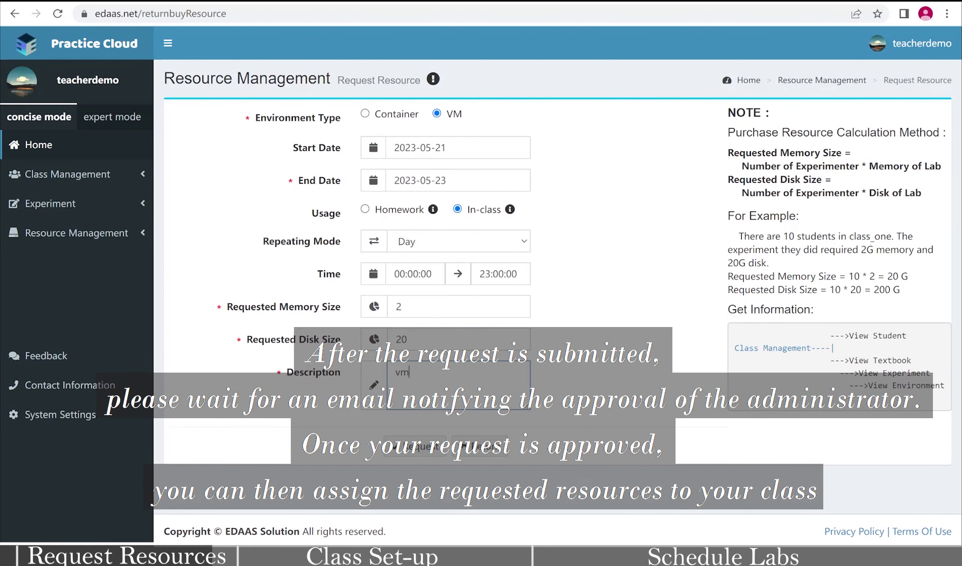
left_click(416, 445)
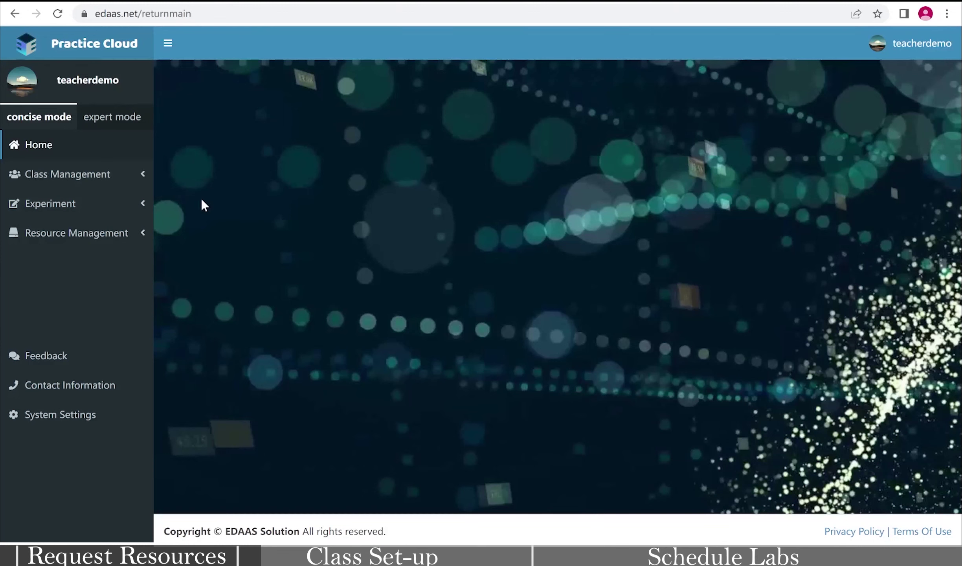
Create a class named classone running from 2023-05-21 to 2023-06-21 without an enroll code.
left_click(138, 177)
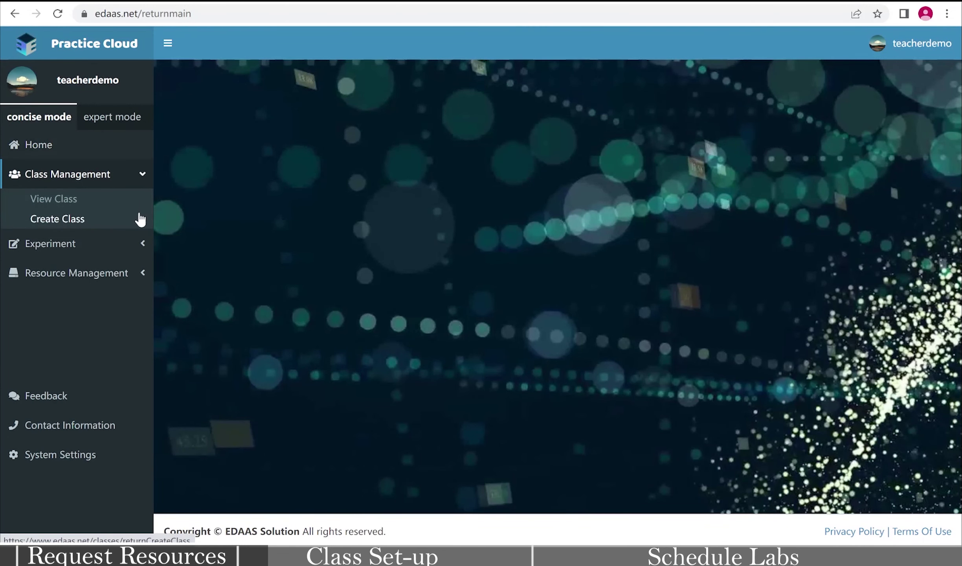
left_click(135, 219)
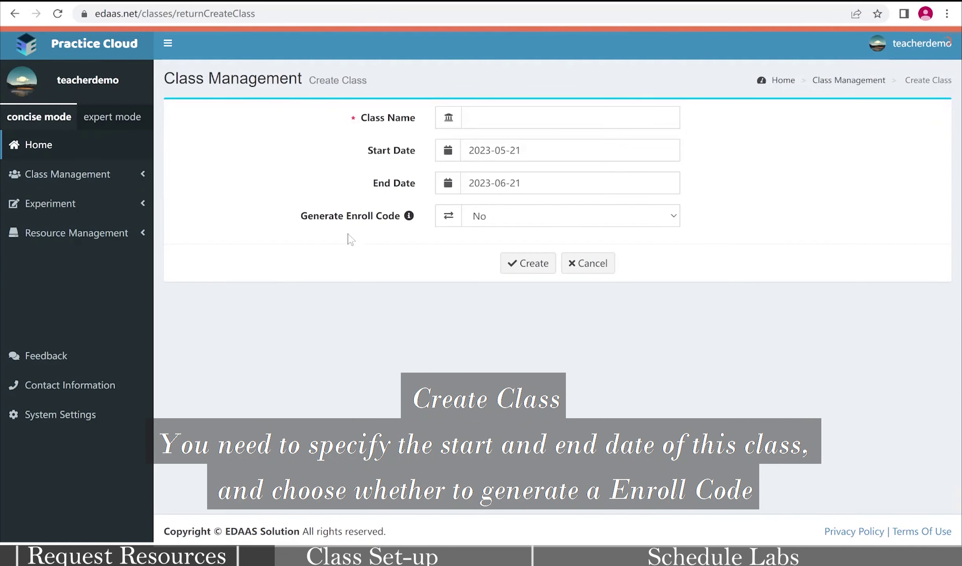
left_click(472, 117)
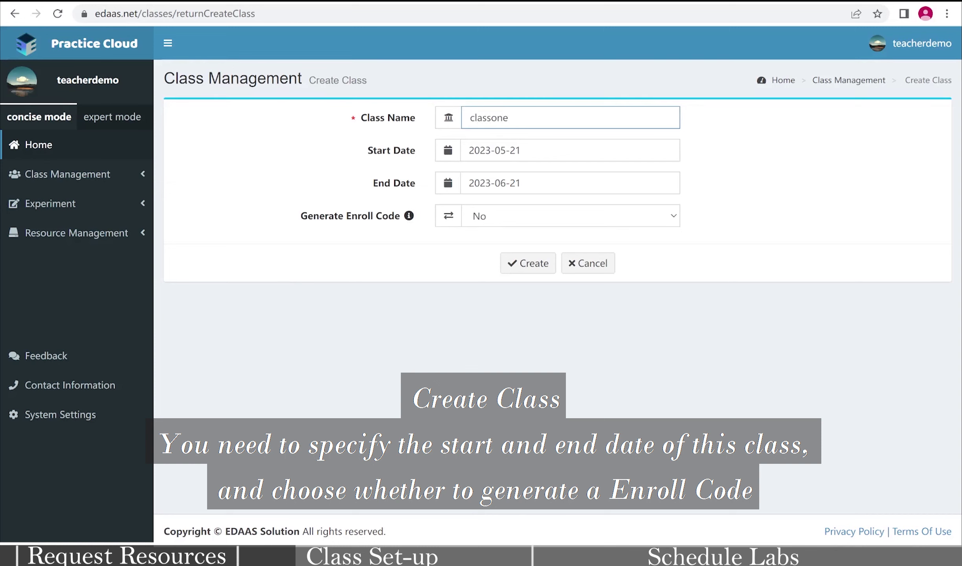
left_click(523, 267)
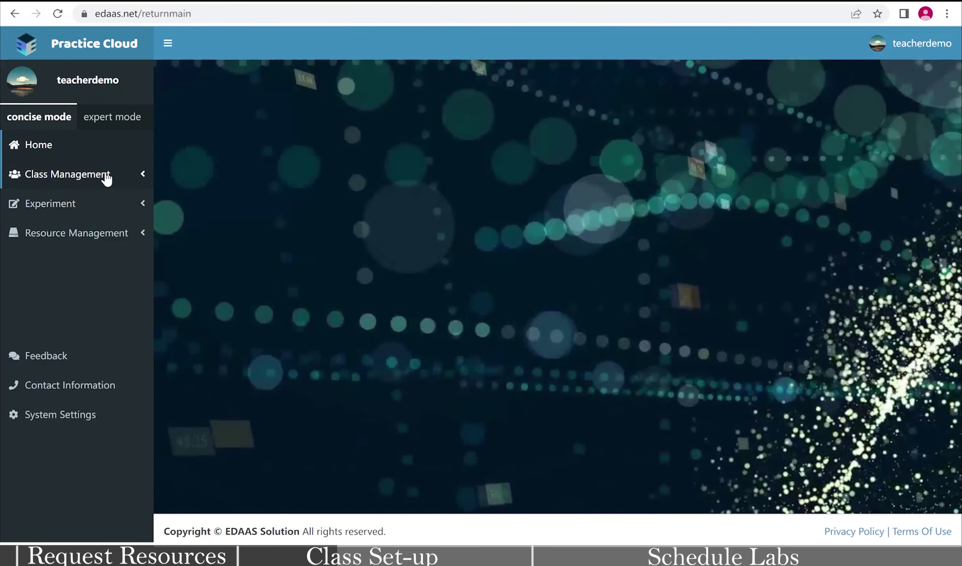
Open the student list of classone and approve the pending enrollment application.
left_click(106, 177)
left_click(104, 208)
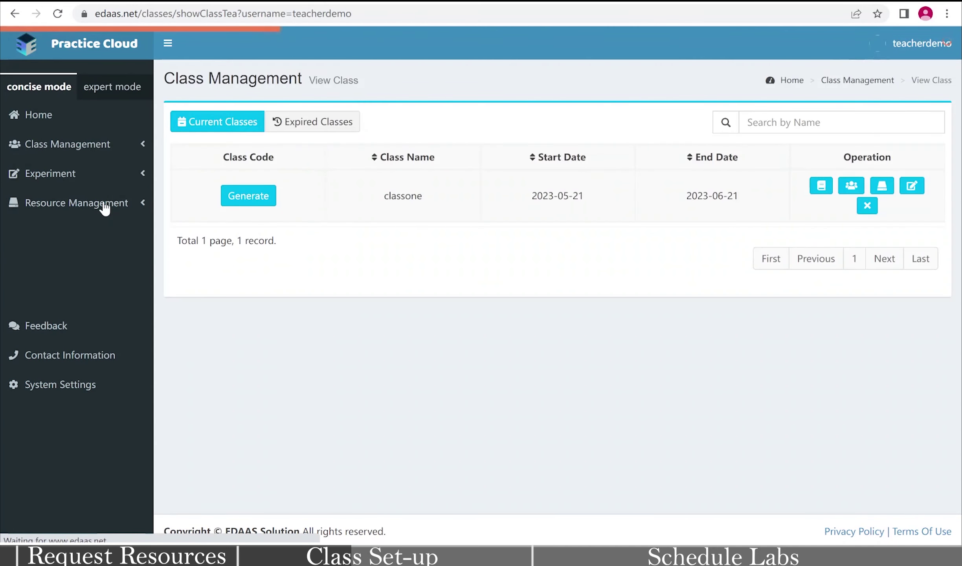
left_click(851, 185)
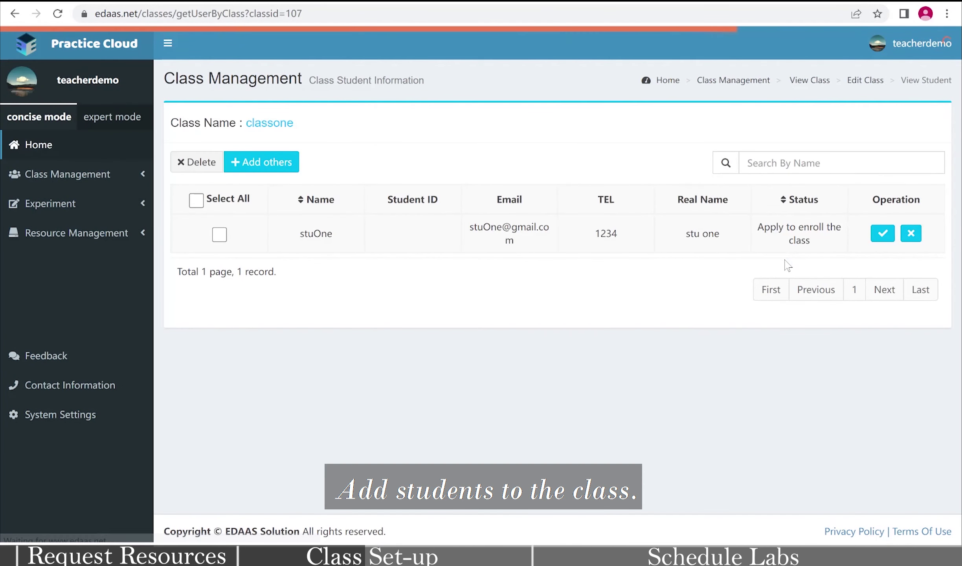
left_click(883, 232)
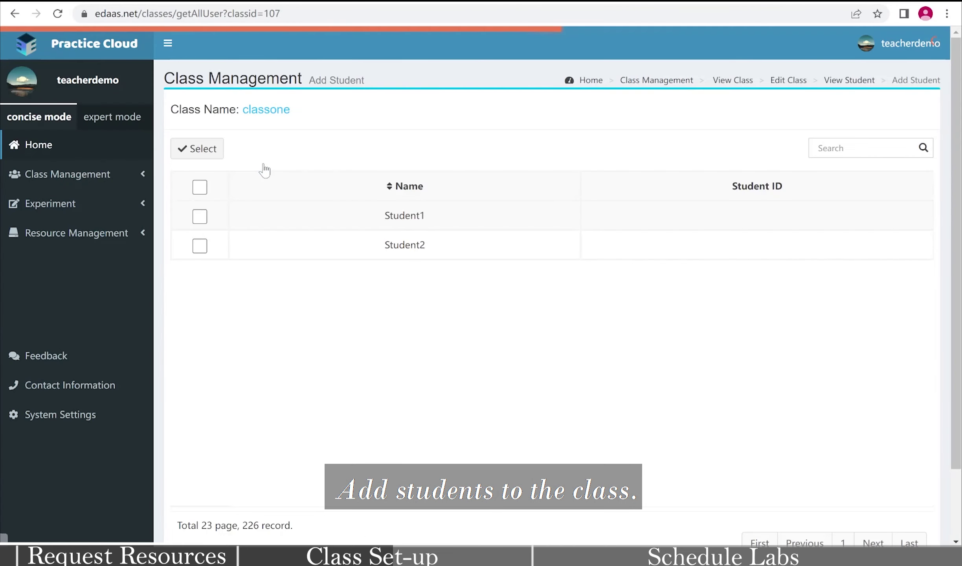
Add Student1 and Student2 to classone.
left_click(200, 215)
left_click(200, 246)
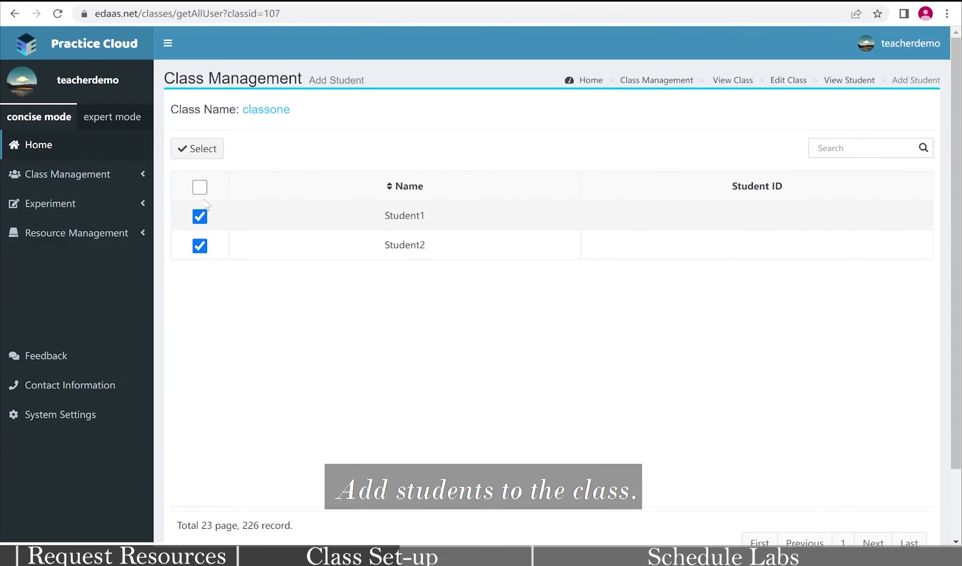
left_click(202, 149)
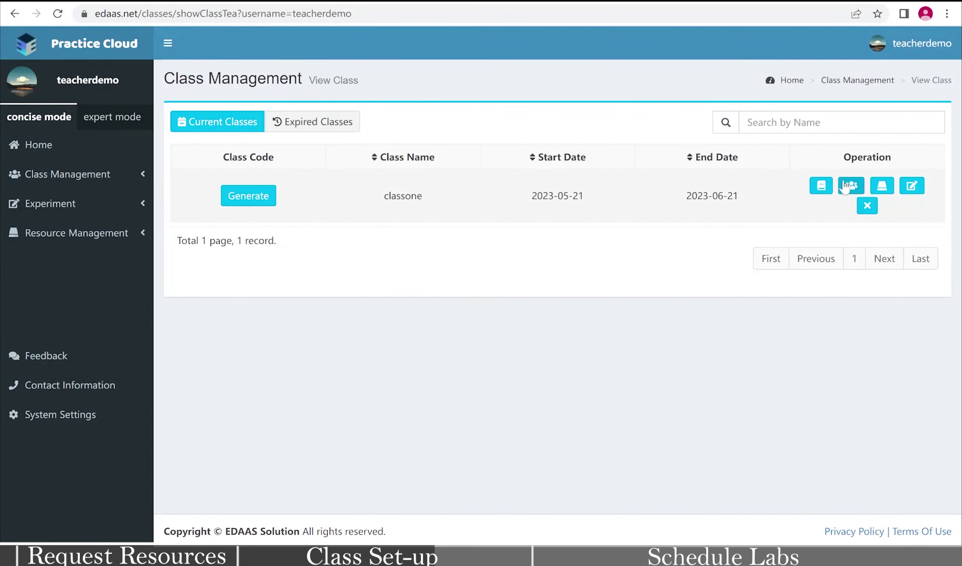
Add the SEED Labs and textbookdemo textbooks to classone.
left_click(818, 185)
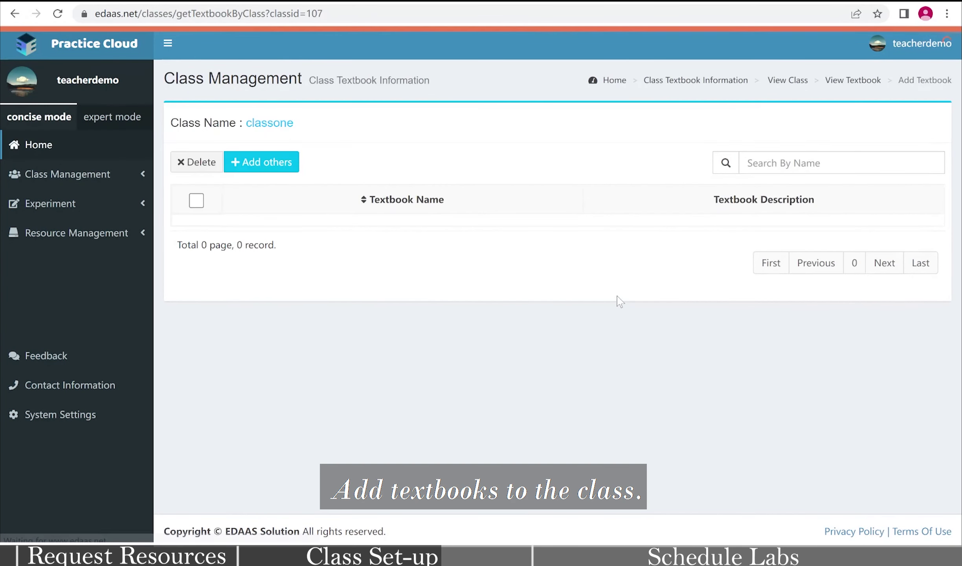
left_click(255, 162)
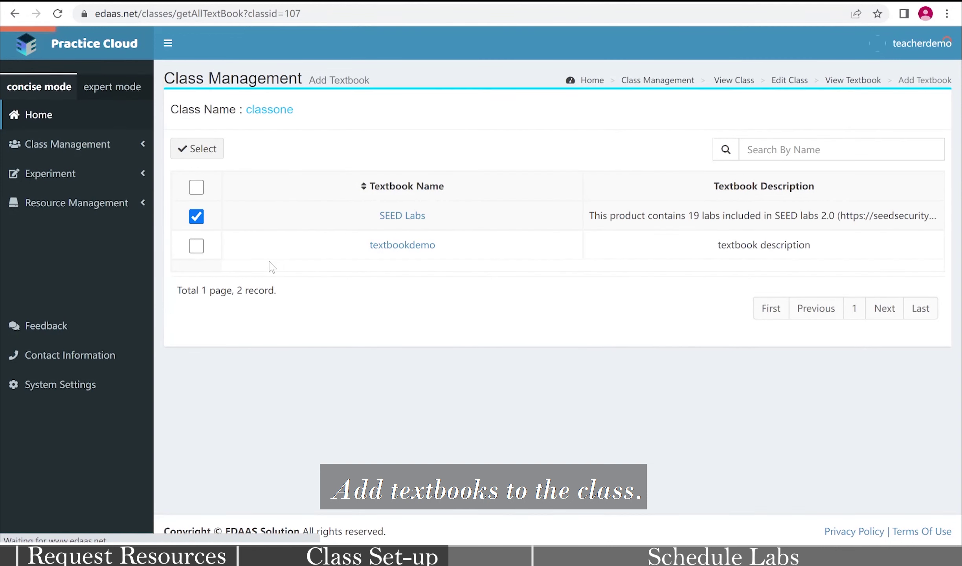
left_click(196, 245)
left_click(205, 152)
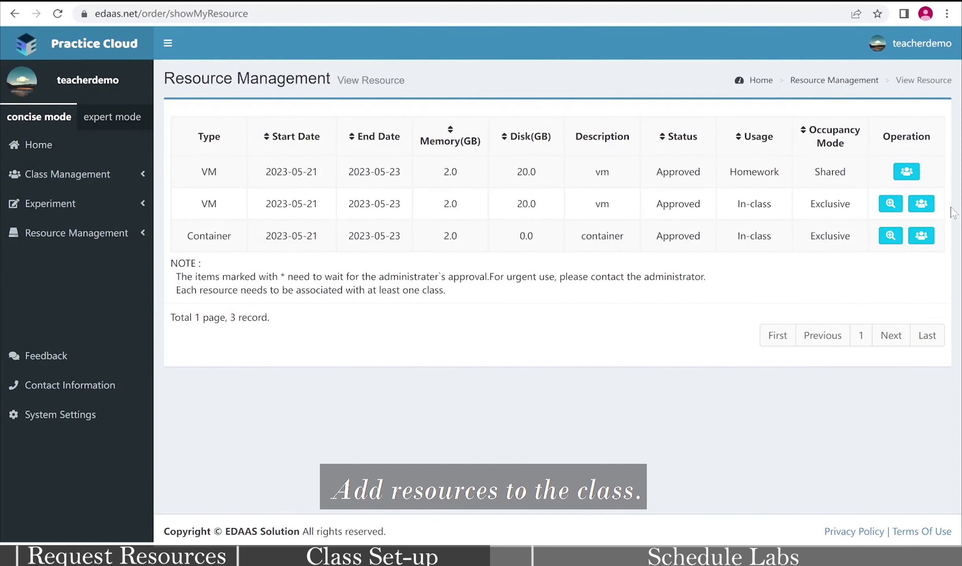
Assign the approved in-class VM resource to classone.
left_click(921, 203)
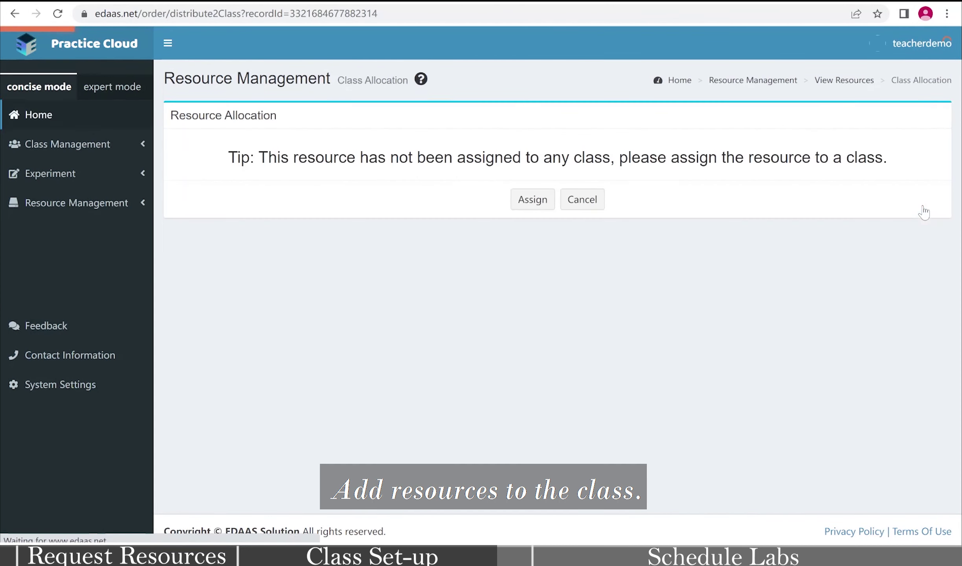
left_click(518, 206)
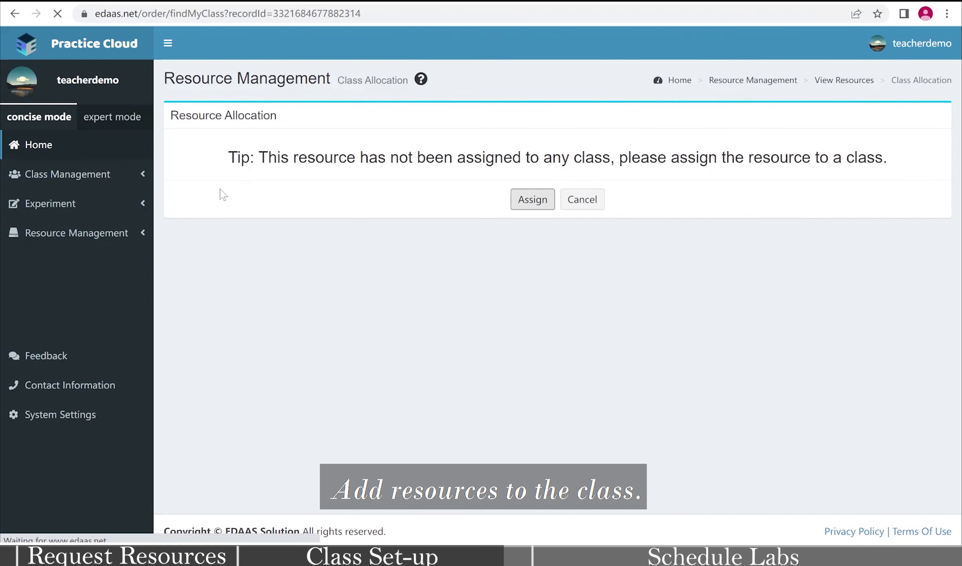
left_click(248, 191)
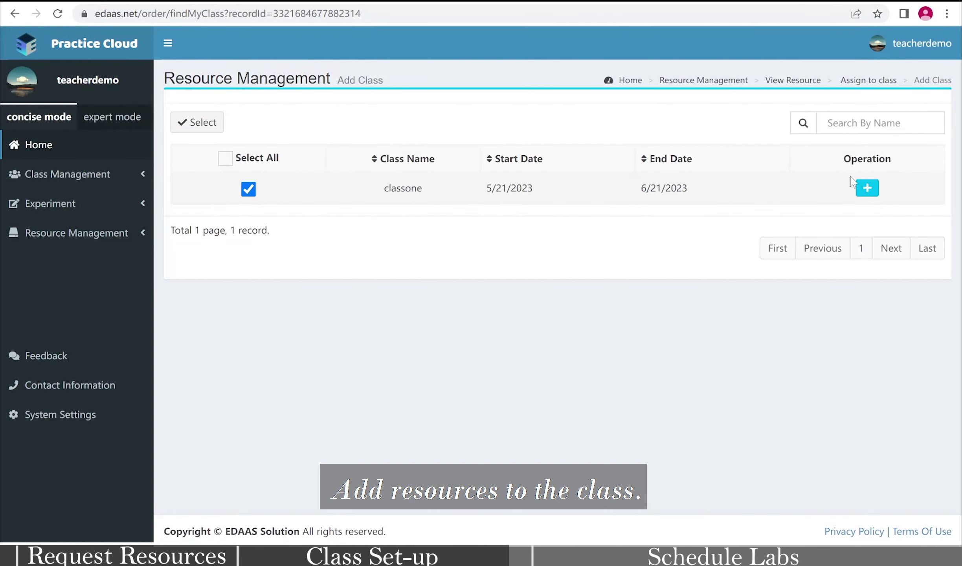
left_click(867, 188)
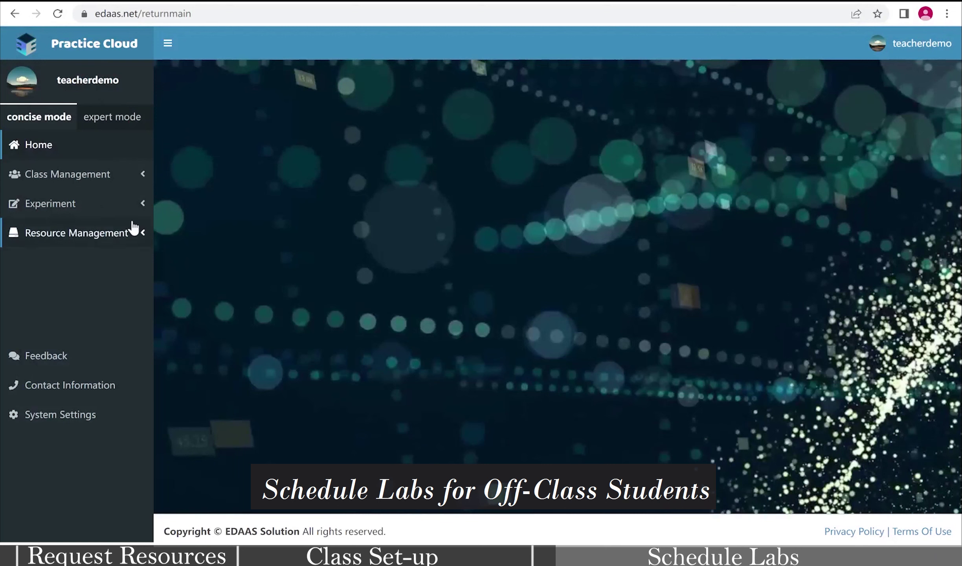
Find the homework experiments for classone in the textbookdemo textbook.
left_click(114, 206)
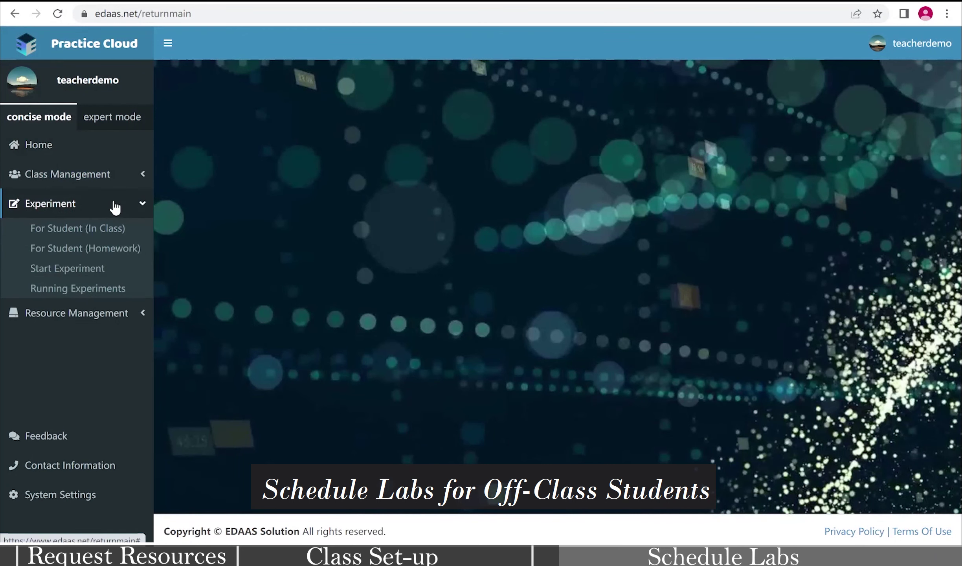
left_click(128, 247)
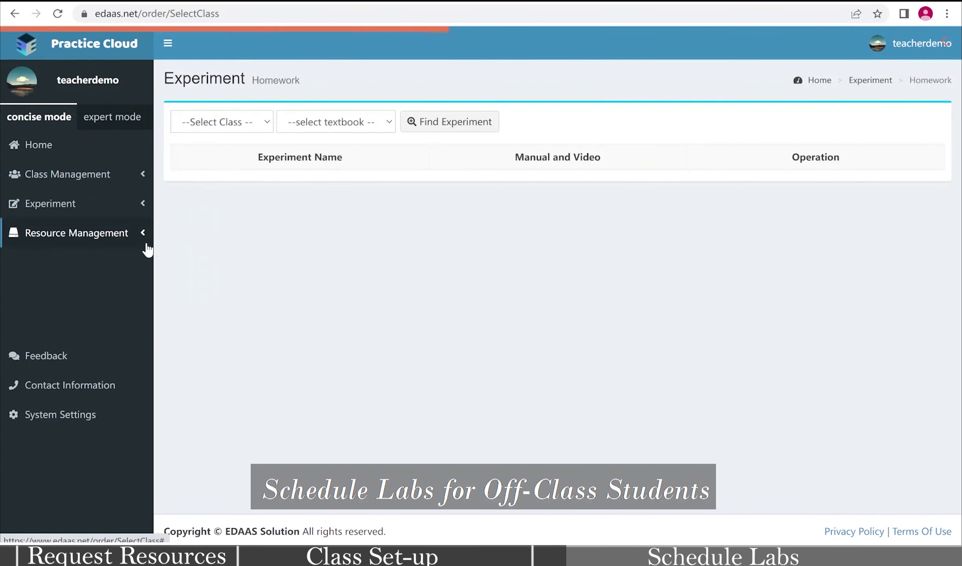
left_click(215, 122)
left_click(235, 121)
left_click(235, 152)
left_click(322, 121)
left_click(349, 147)
left_click(399, 125)
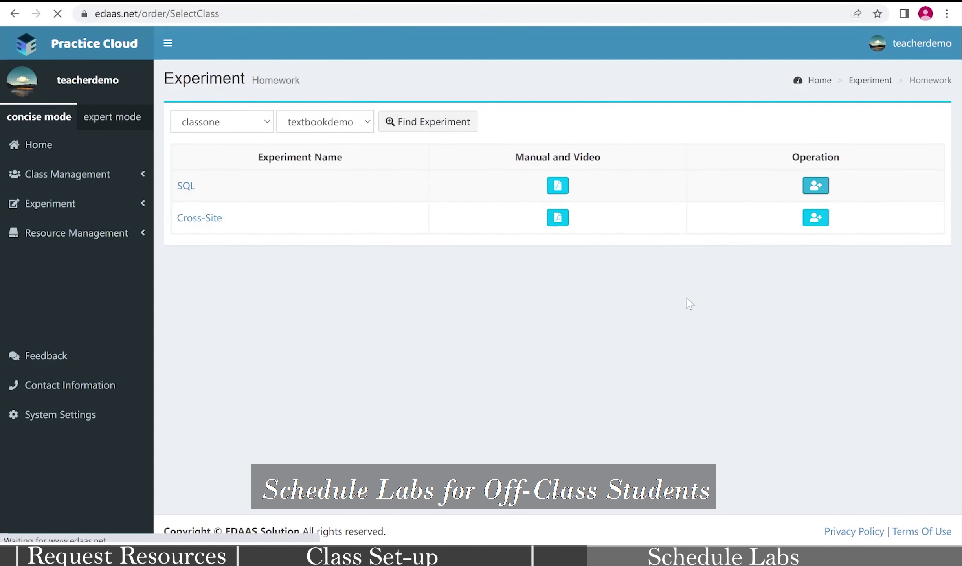
Reserve the SQL homework lab for a student on the shared VM resource, starting immediately.
left_click(865, 249)
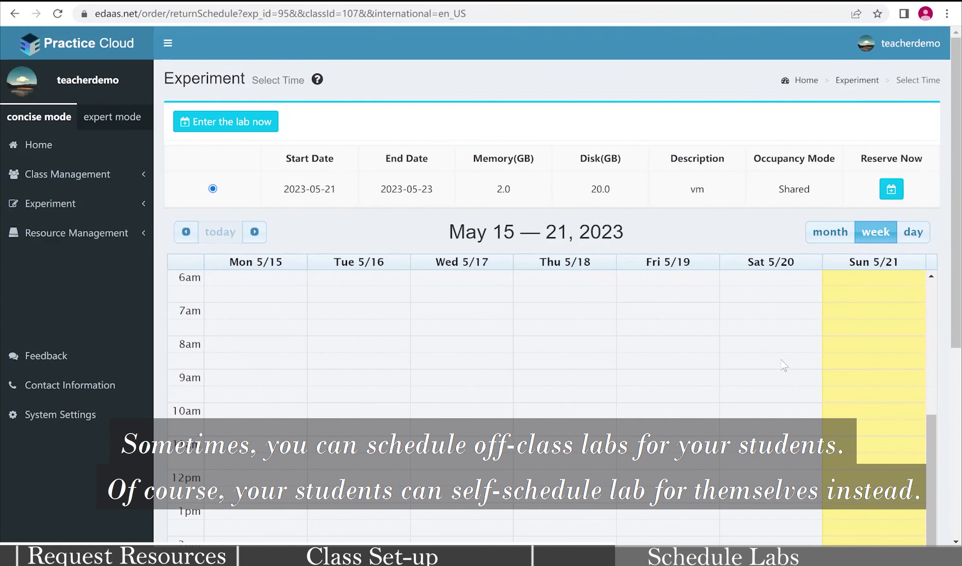
left_click(891, 188)
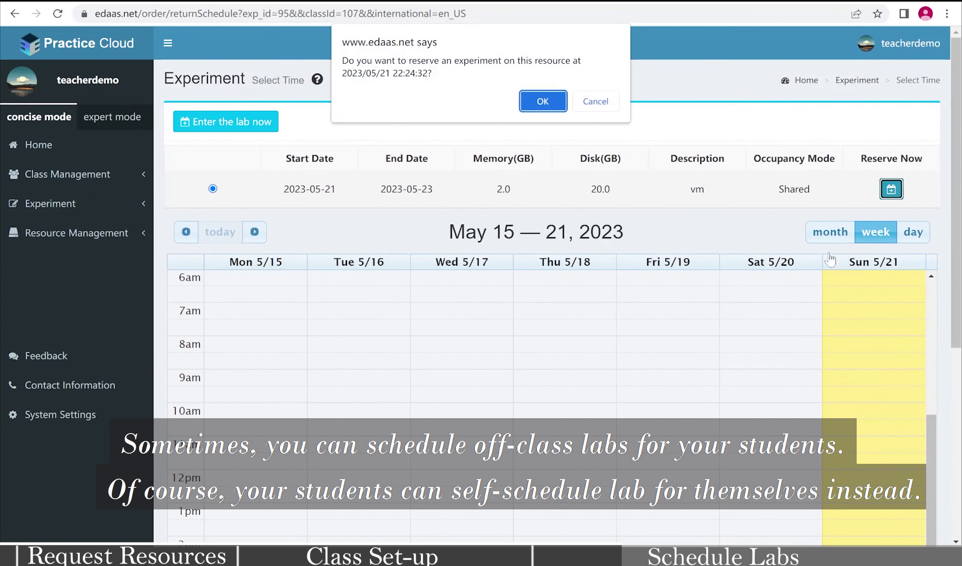
left_click(542, 101)
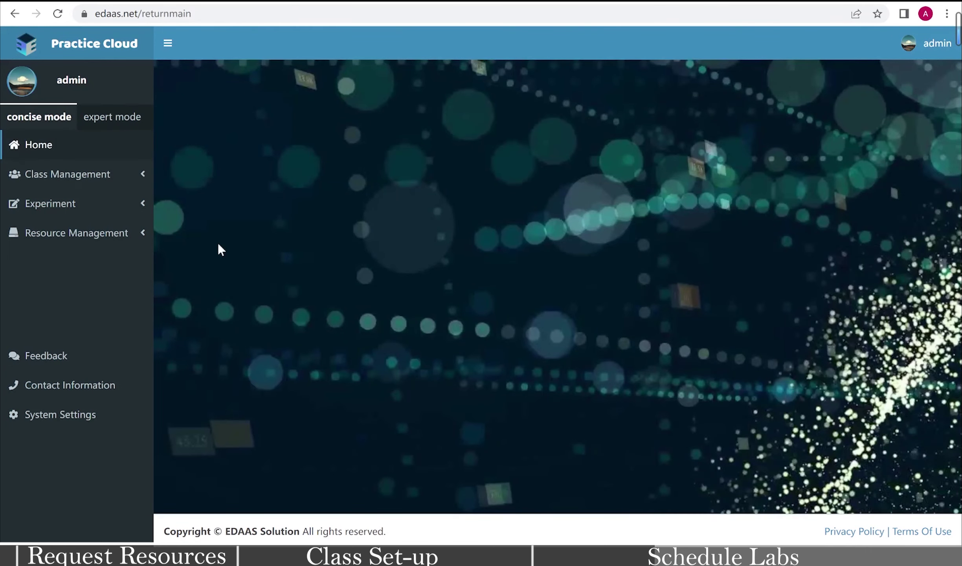
Find the in-class experiments for class0508 in the Cybersecurity (15 labs) textbook.
left_click(135, 211)
left_click(118, 228)
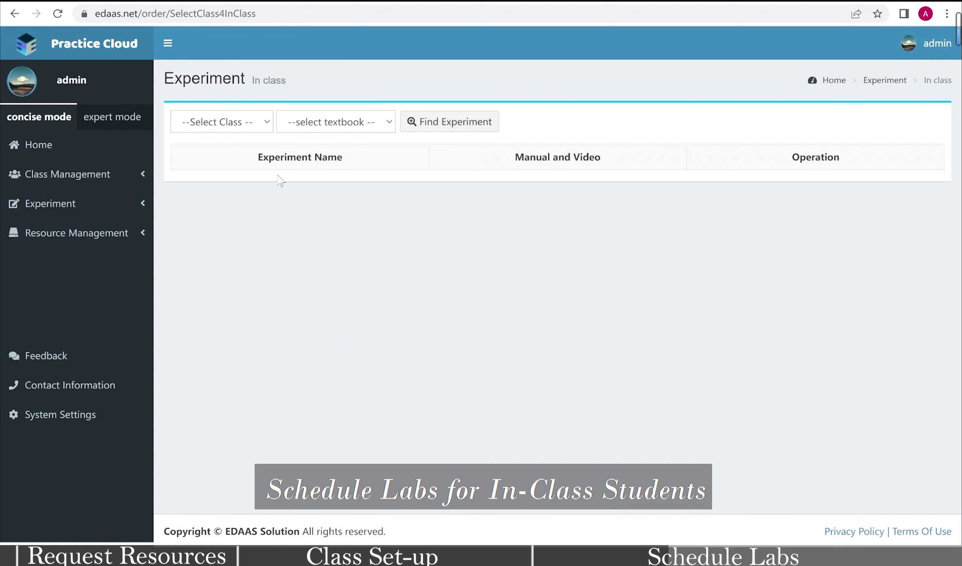
left_click(262, 129)
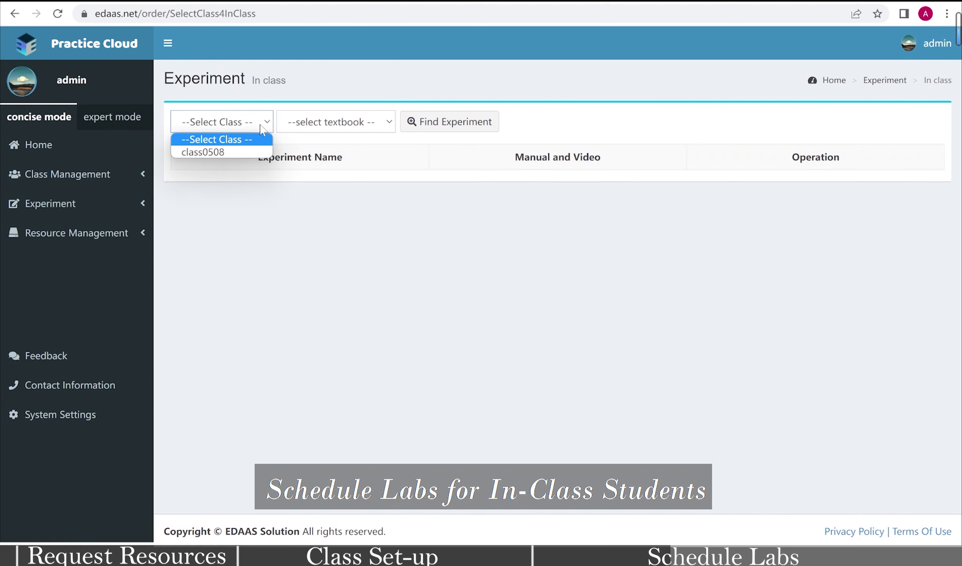
left_click(278, 136)
left_click(292, 126)
left_click(303, 141)
left_click(496, 133)
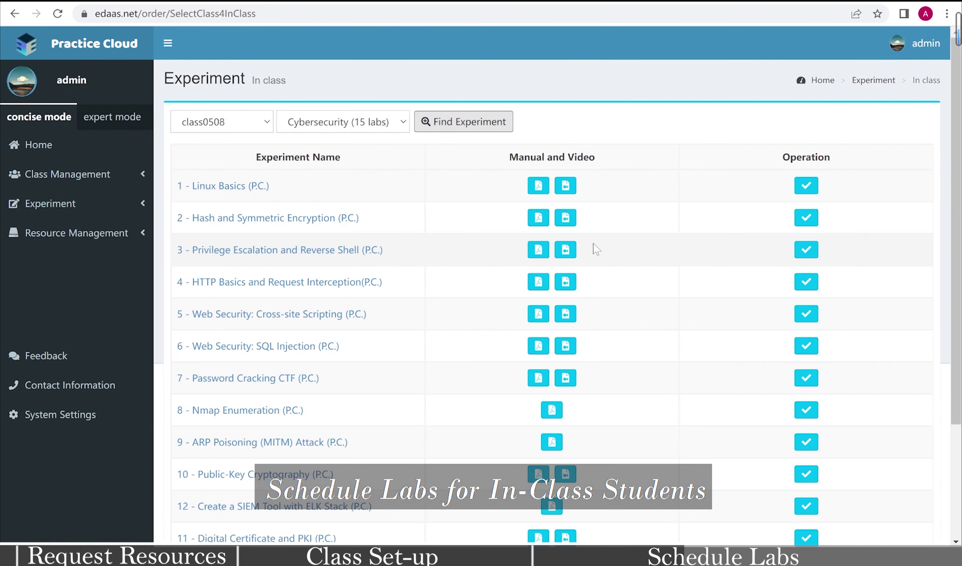
left_click(806, 186)
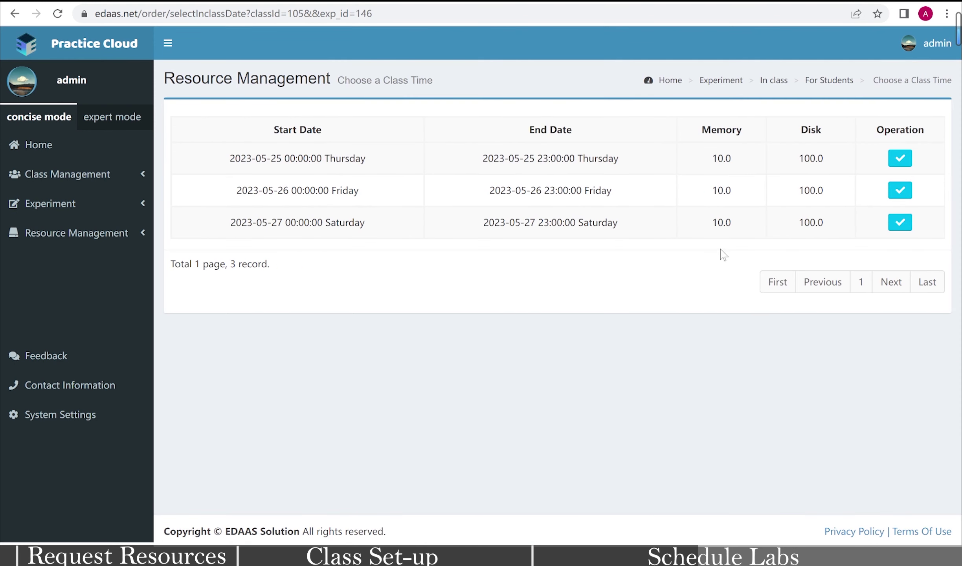
left_click(899, 158)
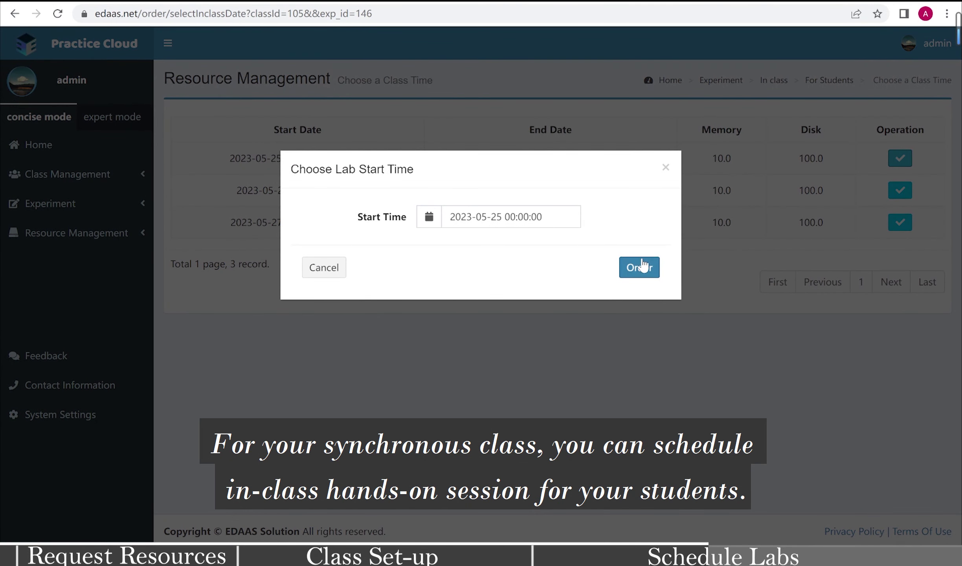
left_click(637, 268)
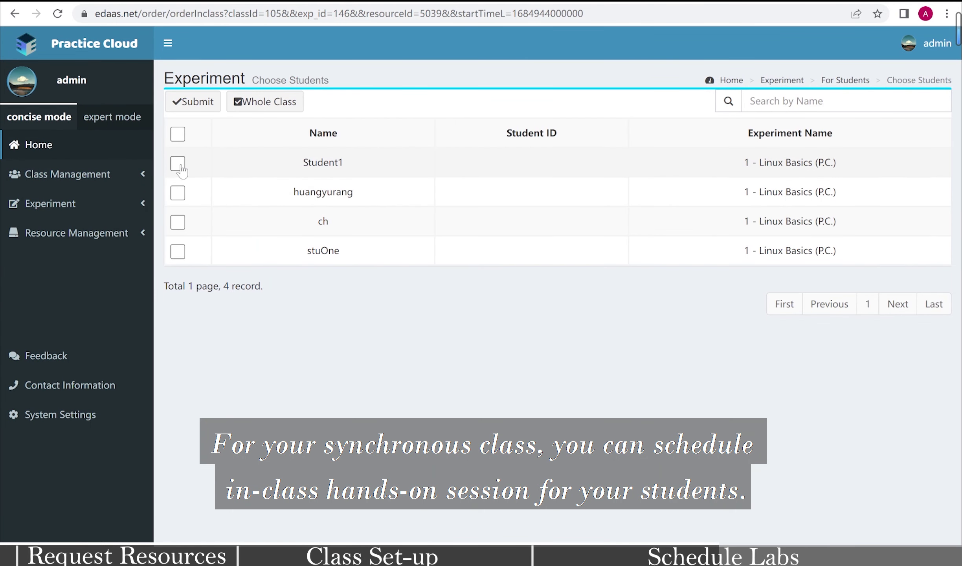
Select Student1 and the last listed student for the Linux Basics session and submit the selection.
left_click(179, 164)
left_click(179, 164)
left_click(178, 252)
left_click(206, 104)
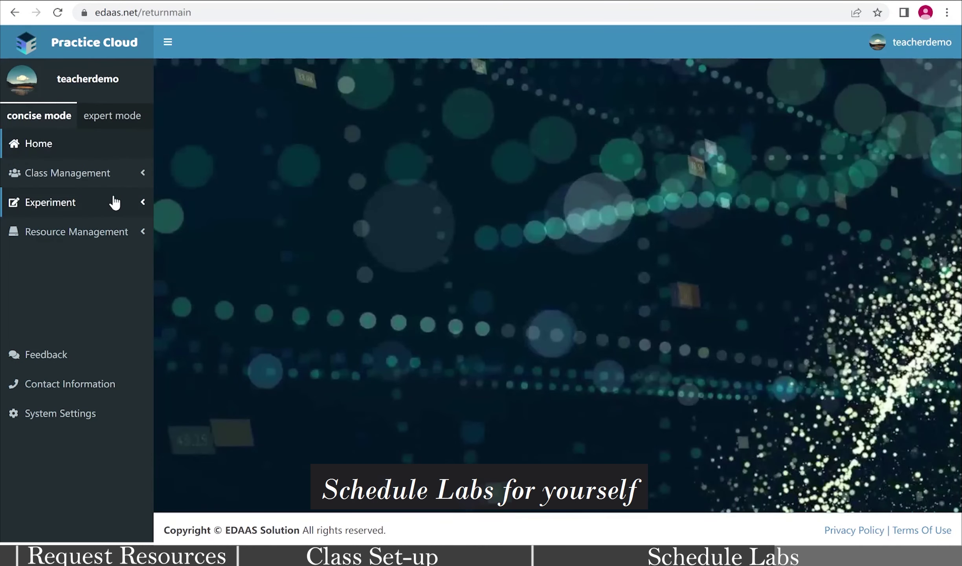
Find the experiments available for yourself in the Cybersecurity (15 labs) textbook.
left_click(112, 201)
left_click(144, 268)
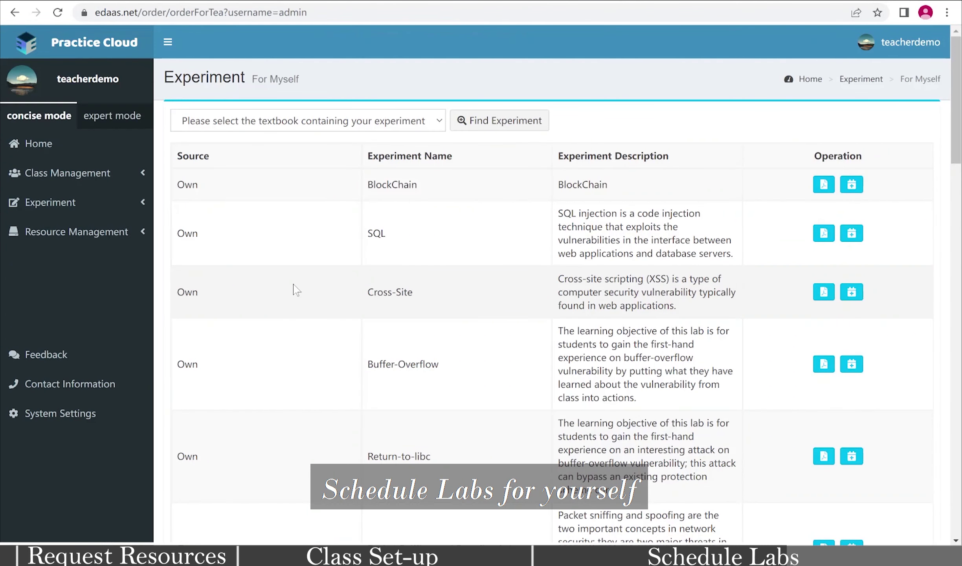
left_click(365, 122)
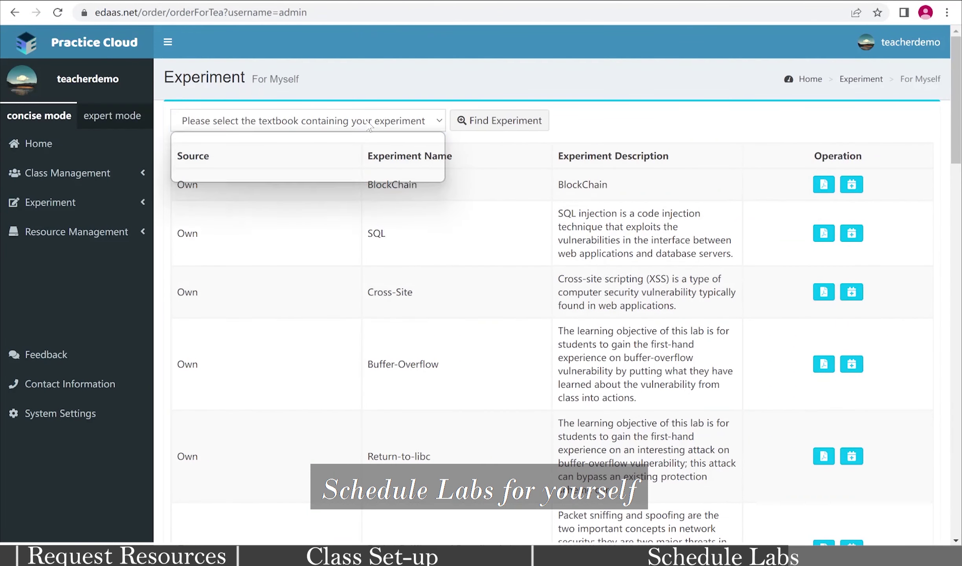
left_click(385, 162)
left_click(460, 128)
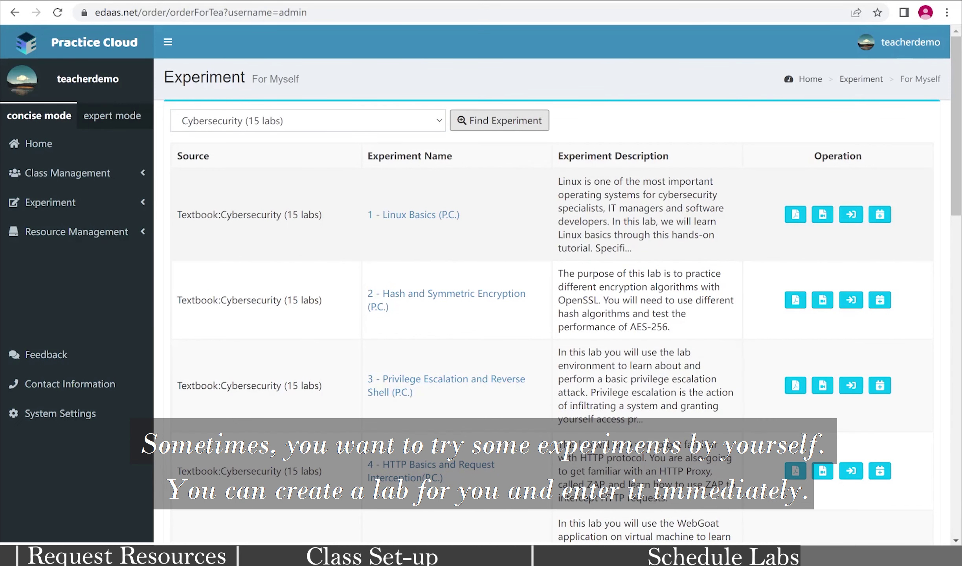
Enter the Linux Basics lab immediately and open its server machine.
left_click(850, 220)
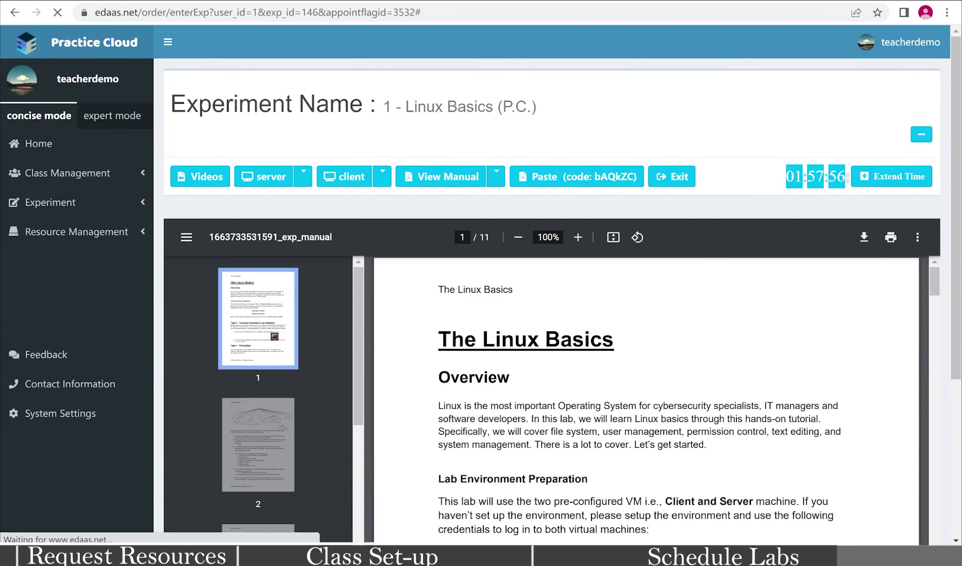
left_click(273, 181)
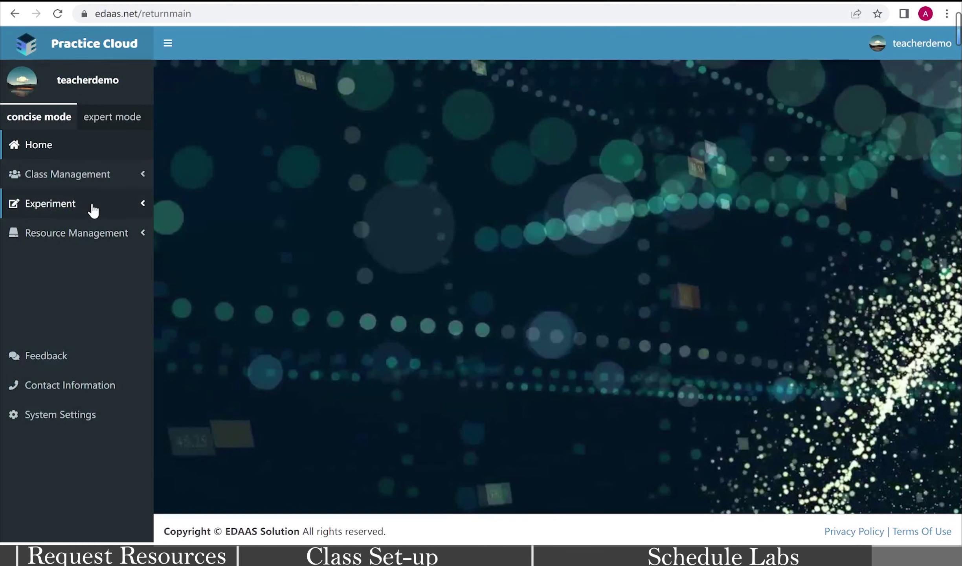
Find the experiments available for yourself in the SEED Labs textbook.
left_click(90, 211)
left_click(95, 268)
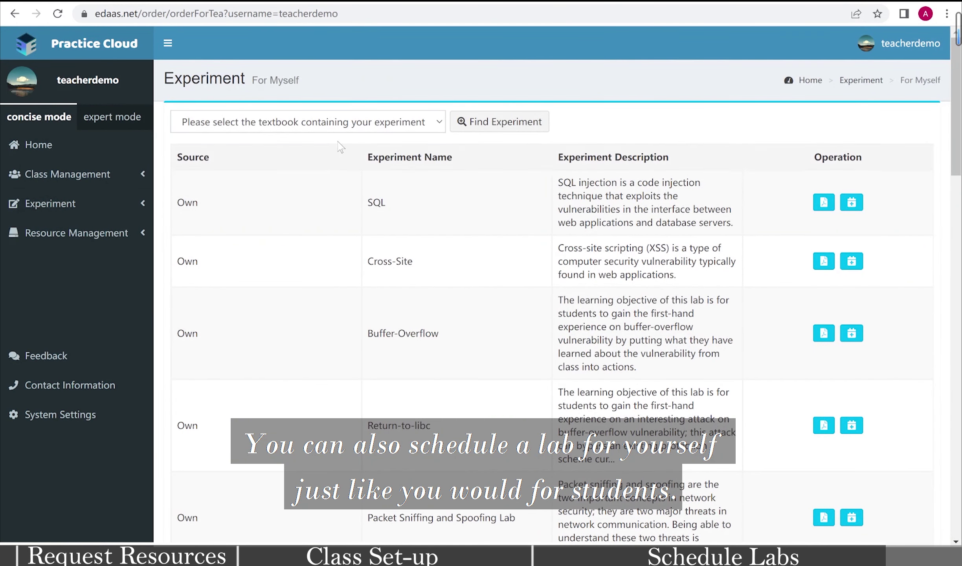
left_click(337, 125)
left_click(340, 153)
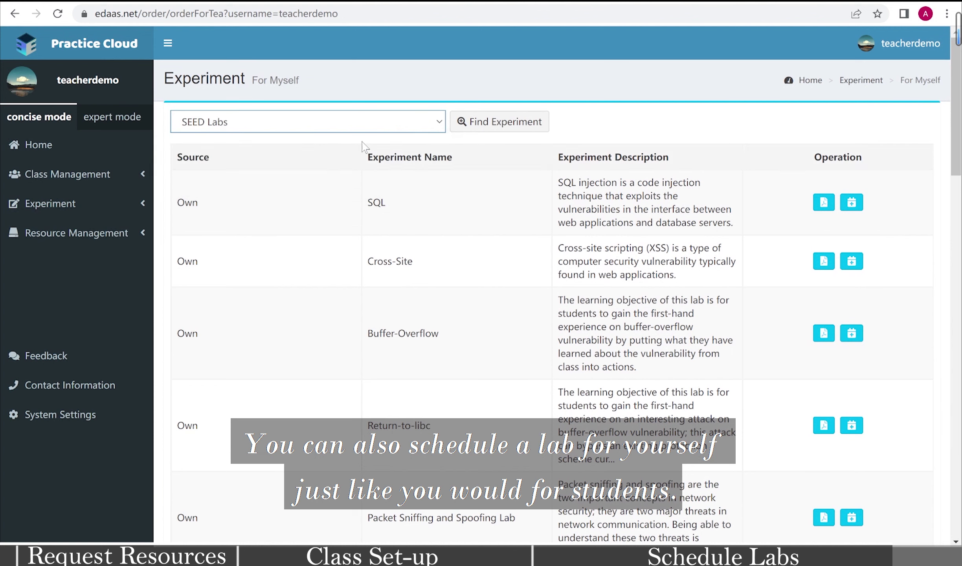
left_click(499, 122)
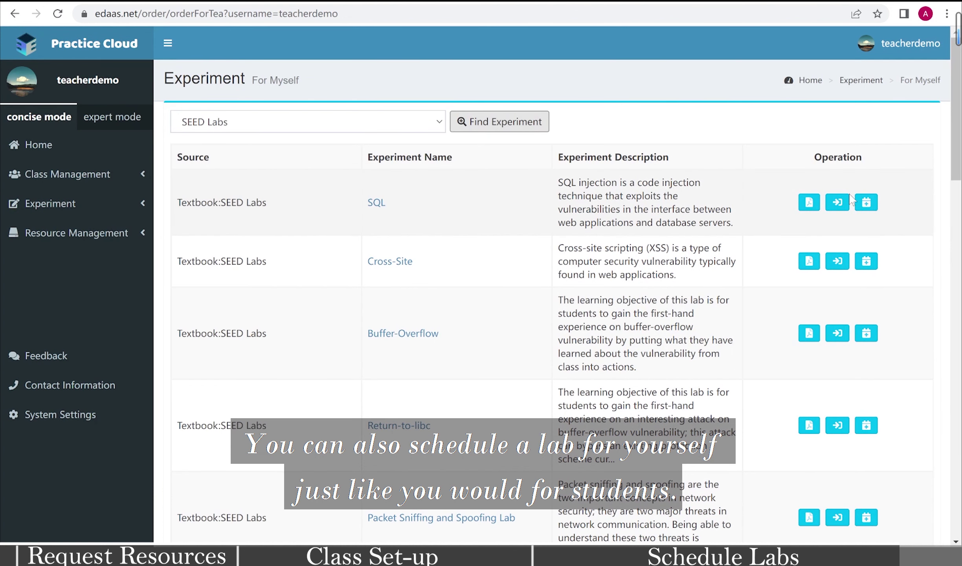
Schedule the SQL lab for yourself on 2023/05/26 at 15:00:00 and accept the appointment.
left_click(864, 201)
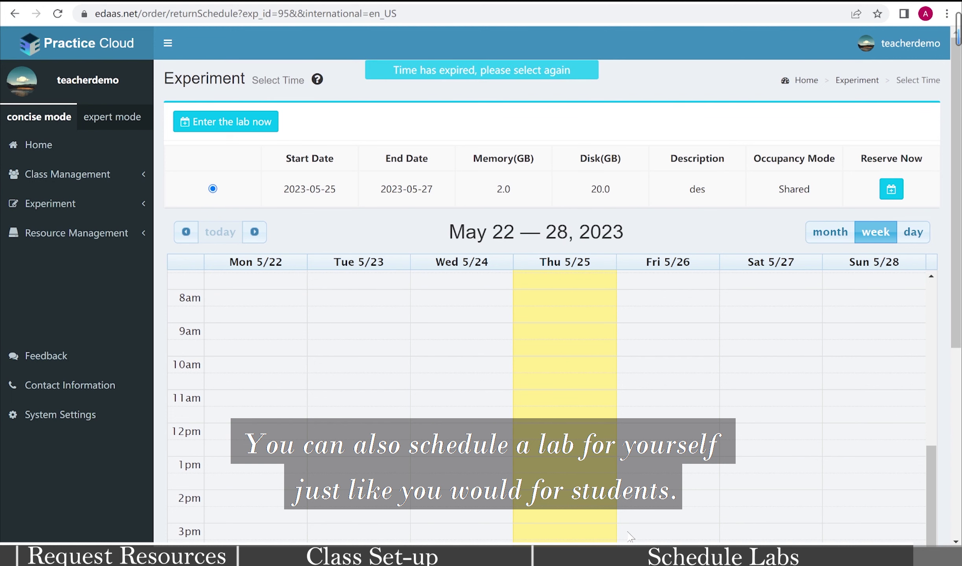
left_click(628, 532)
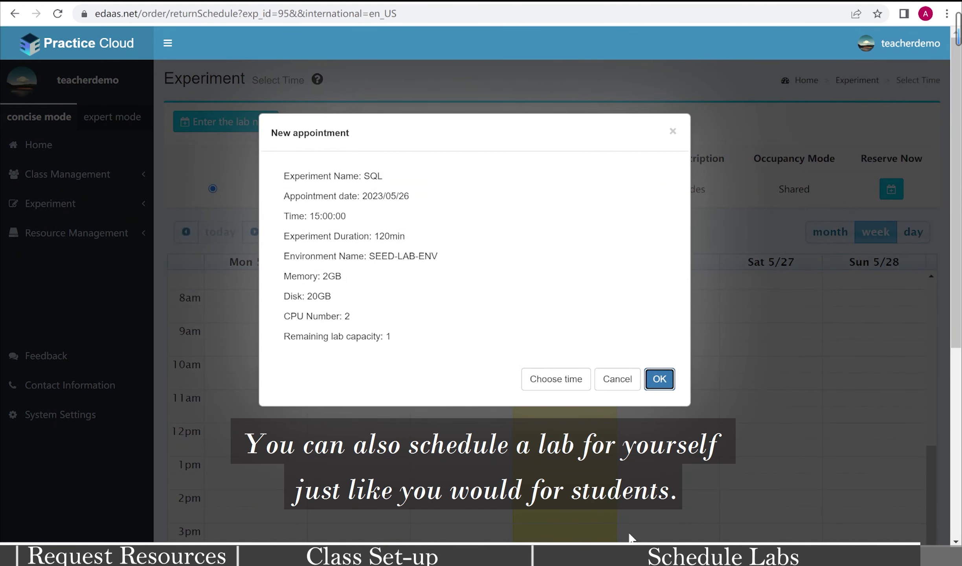
left_click(660, 380)
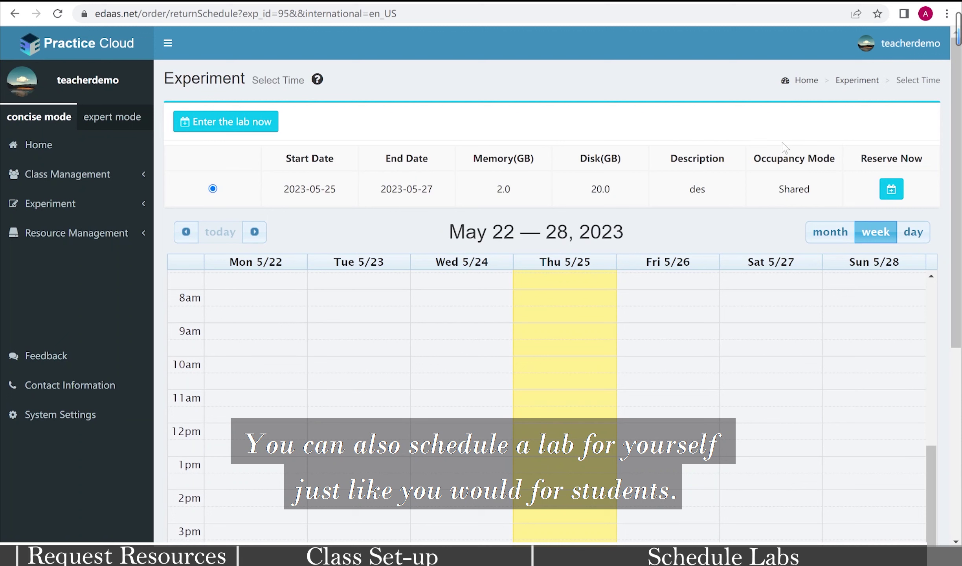
Reserve the SQL lab for yourself on the shared resource, starting immediately.
left_click(890, 190)
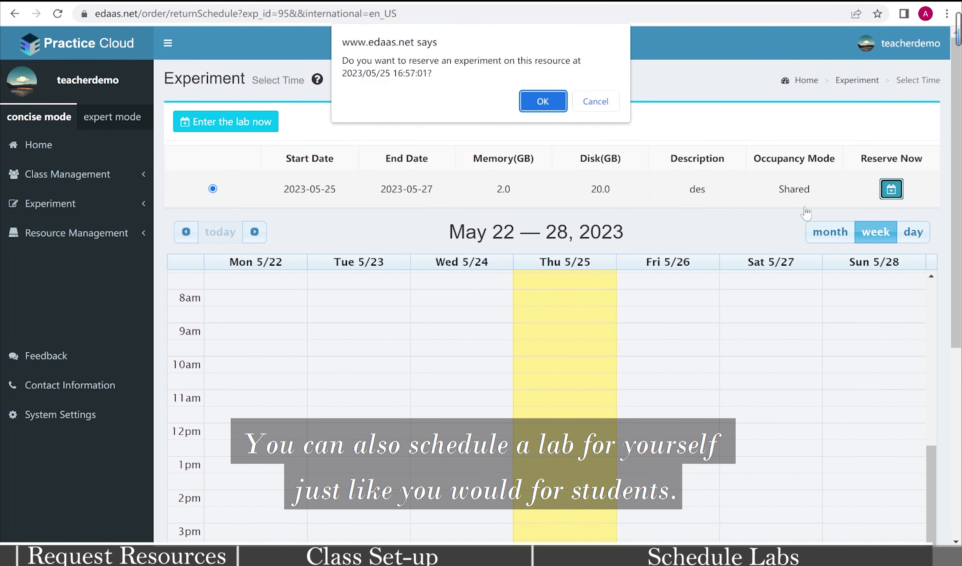
left_click(554, 101)
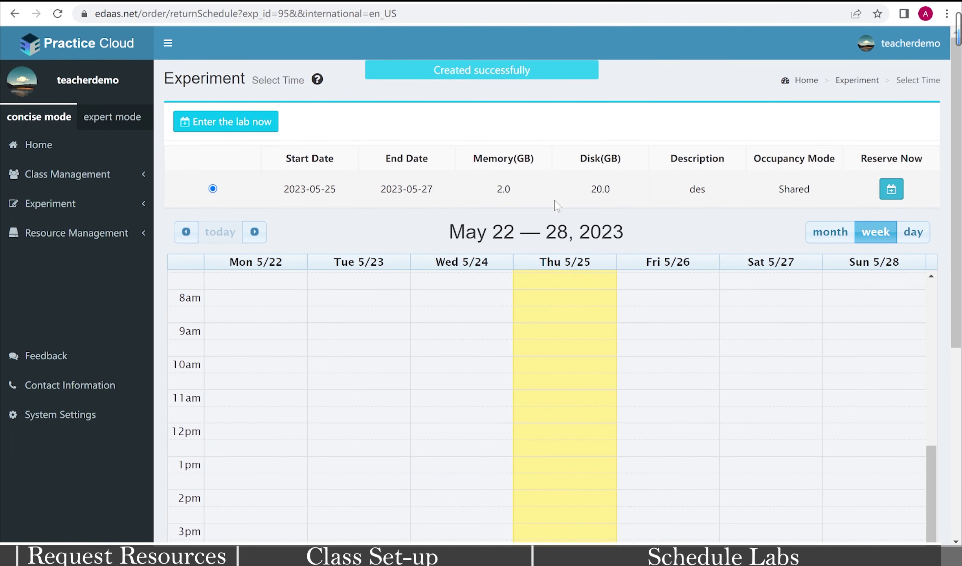